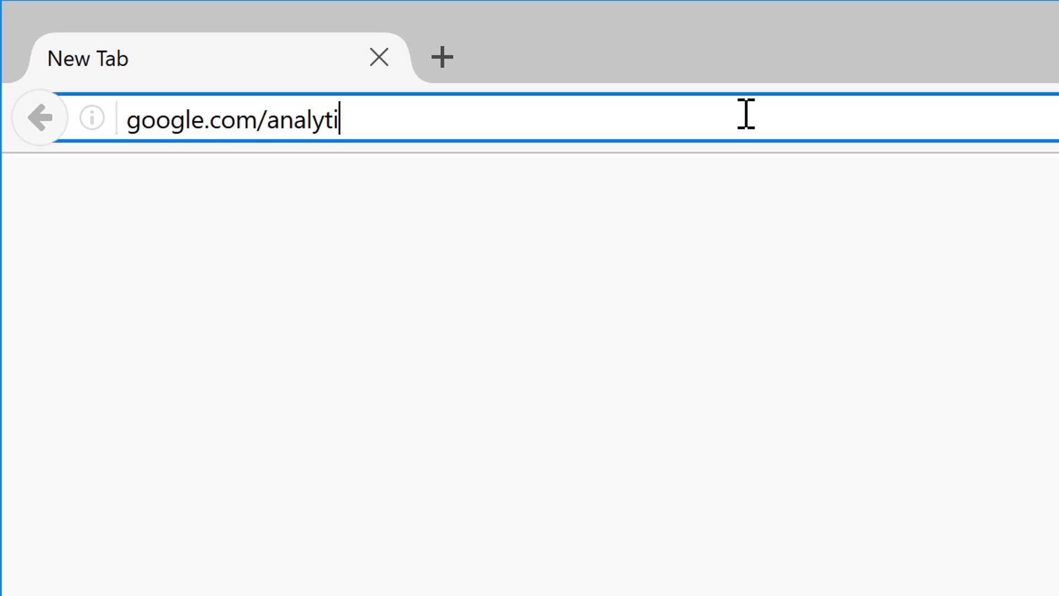
- Load Google Analytics and sign in with the account password
key("Return")
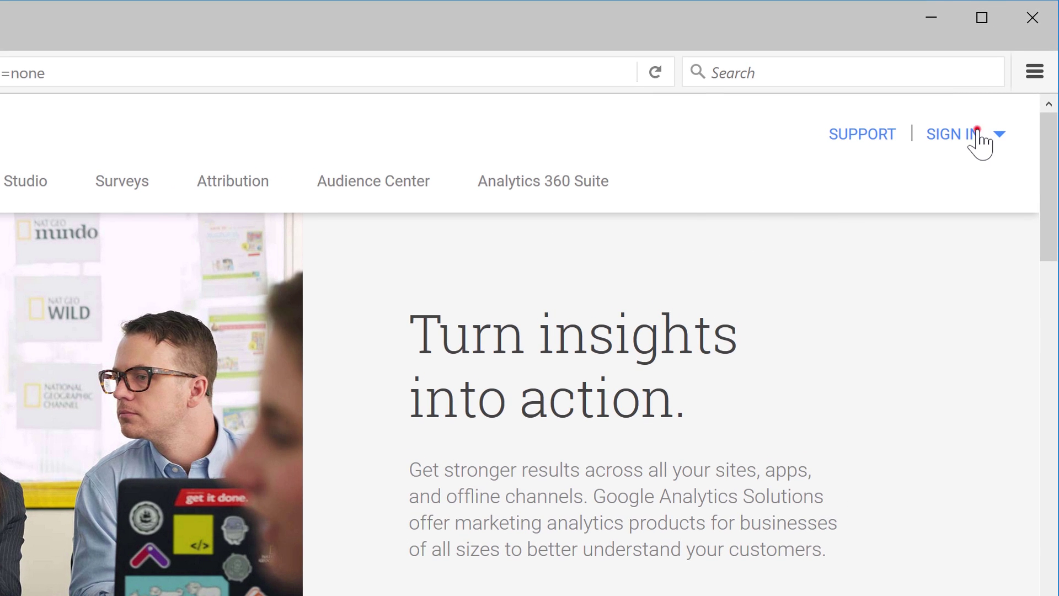
left_click(978, 134)
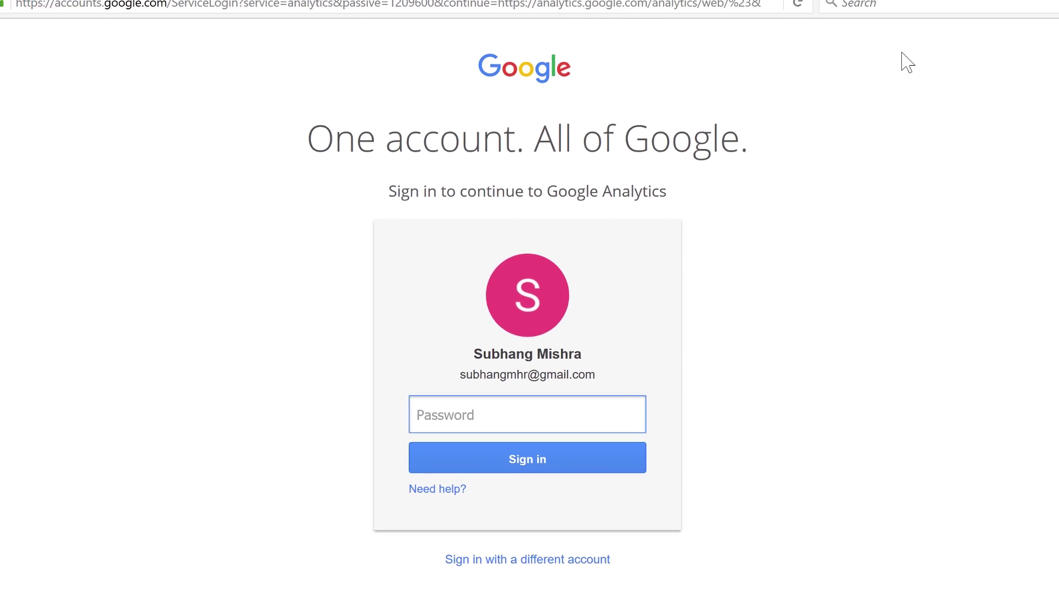
type("••••")
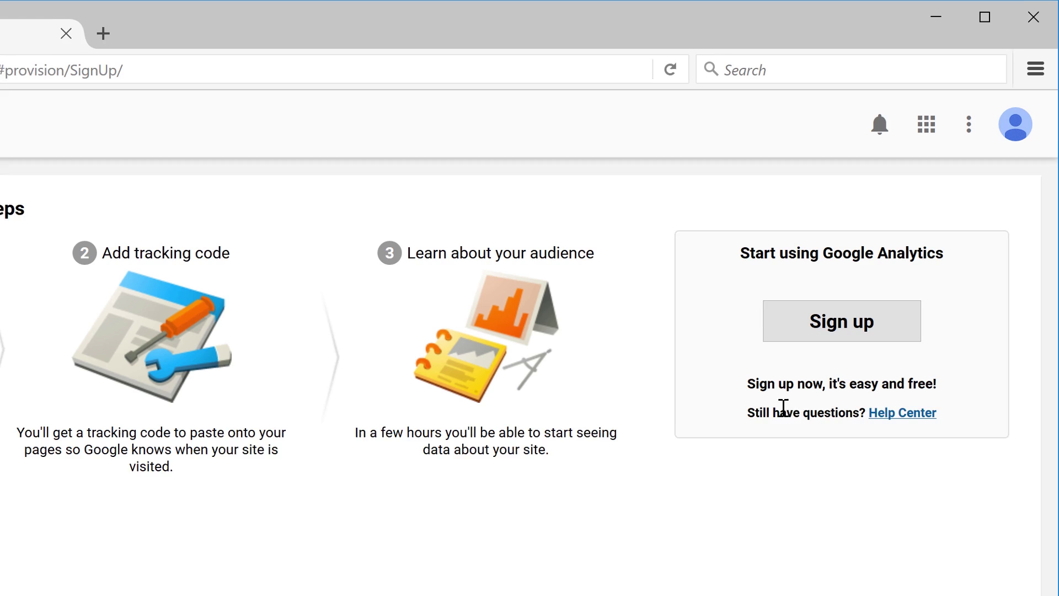
- Start a new Analytics account named My Websites for website Techy Fruit at techyfruit.com
left_click(906, 244)
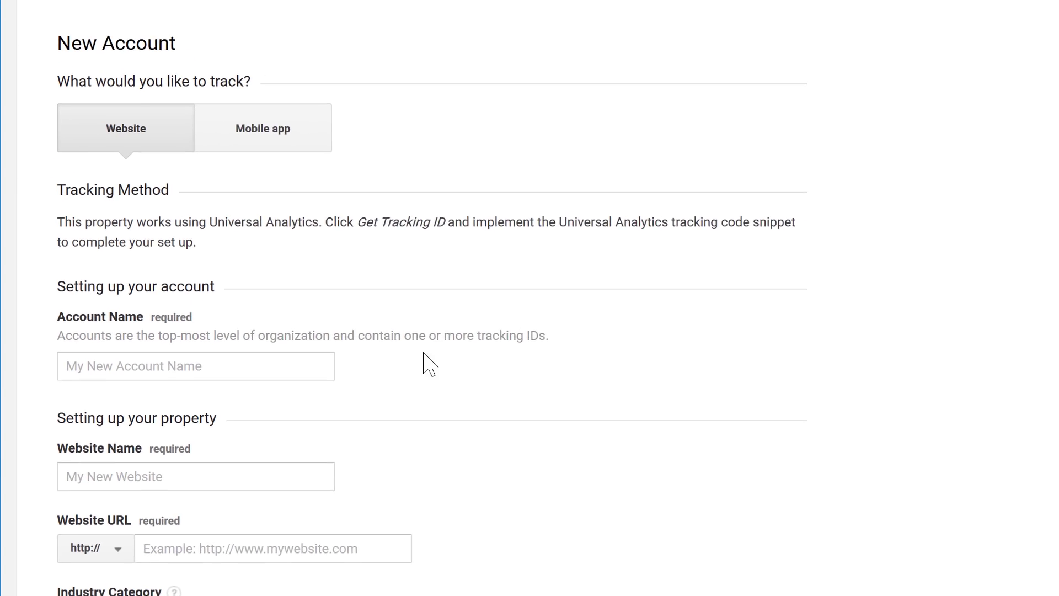
type("M")
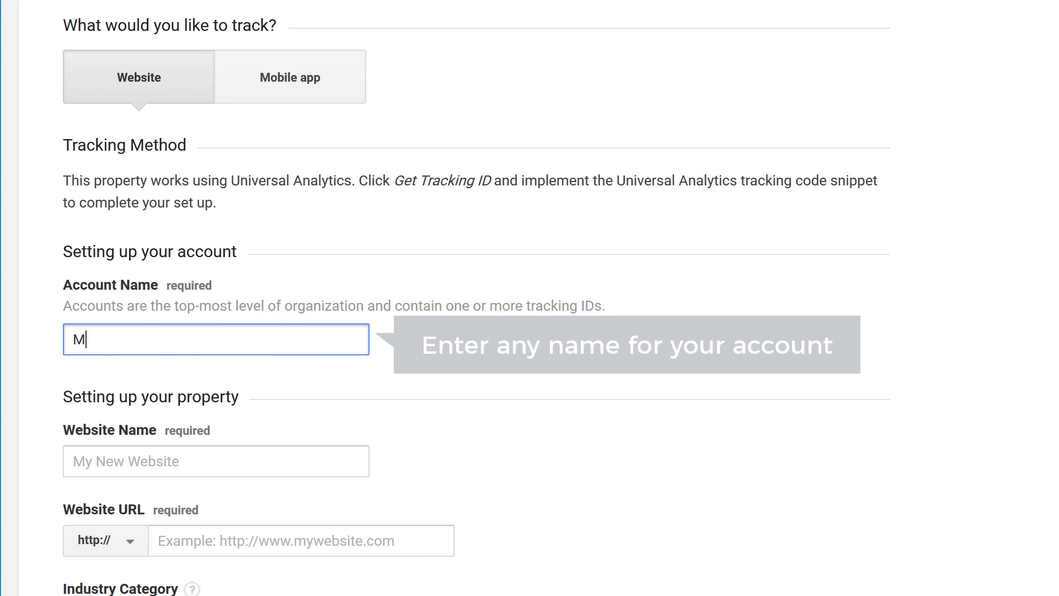
type("y Websites")
key("Tab")
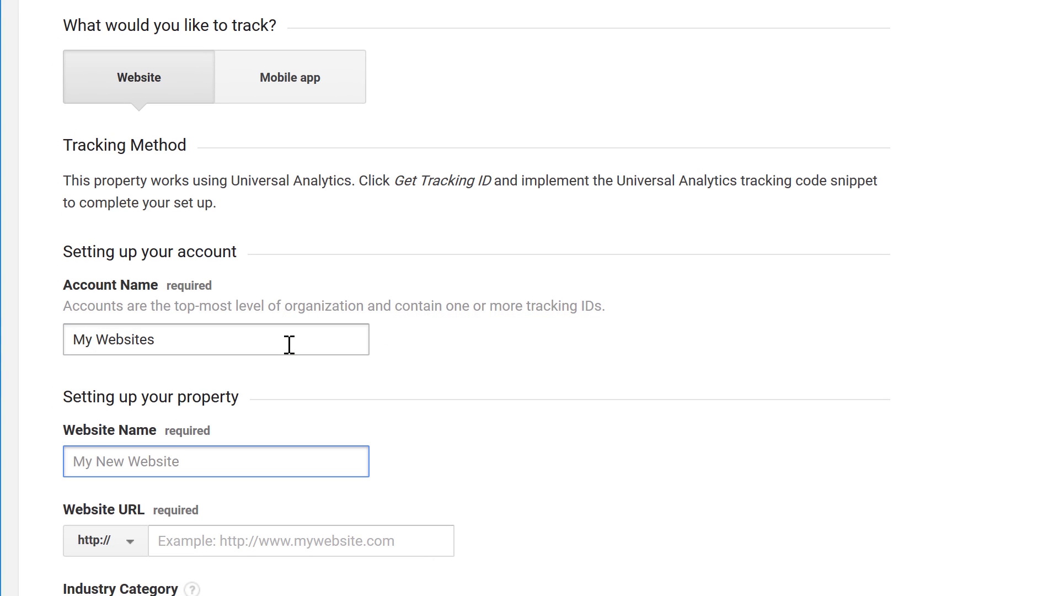
type("Techy Fruit")
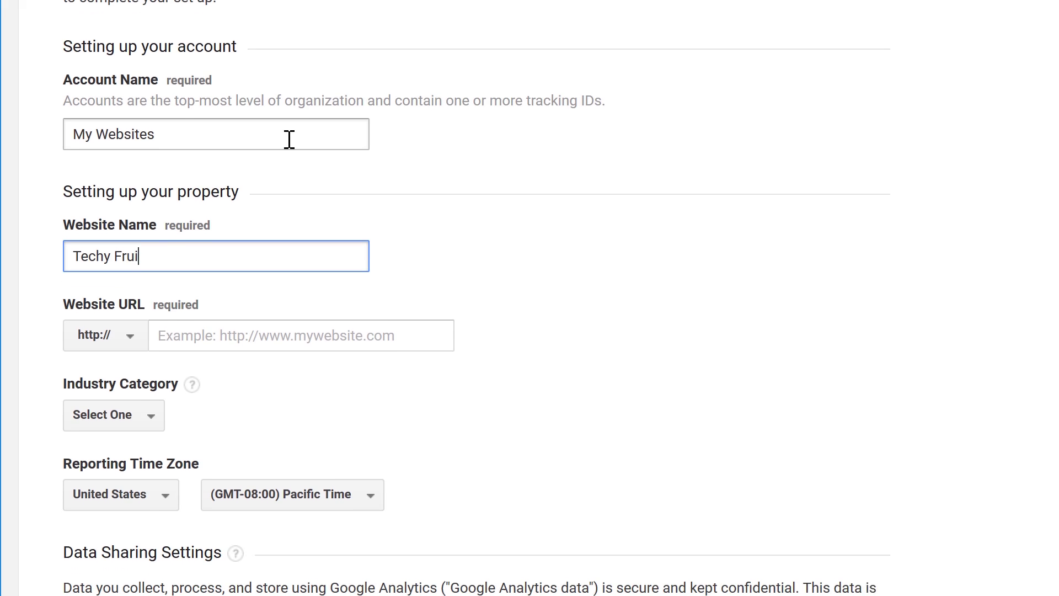
key("Tab")
type("techyfruit.c")
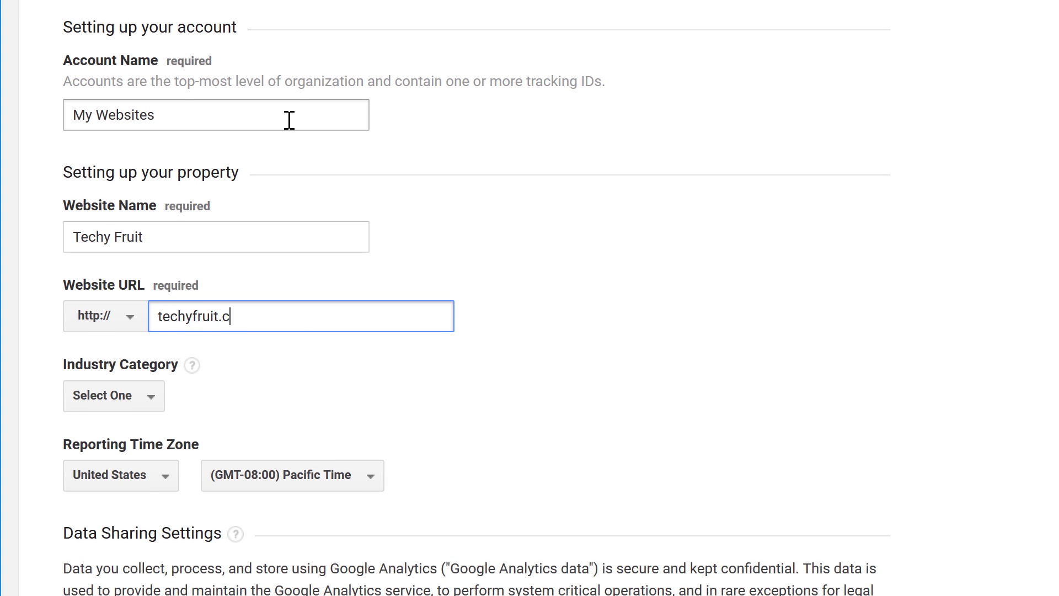
type("om")
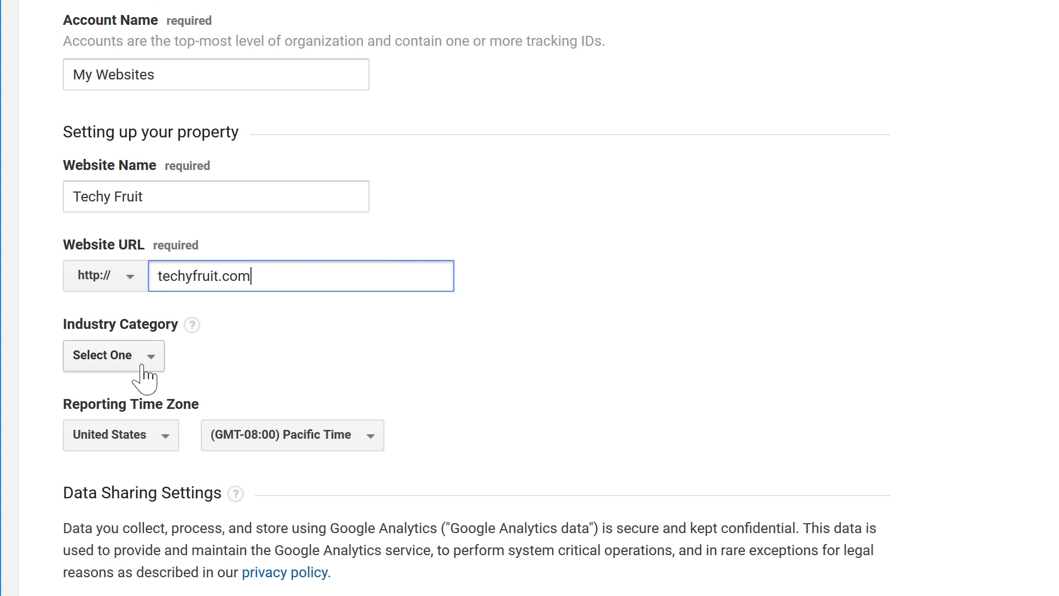
- Set the industry category to Jobs and Education and the reporting country to India
left_click(144, 378)
scroll(204, 239, "down", 5)
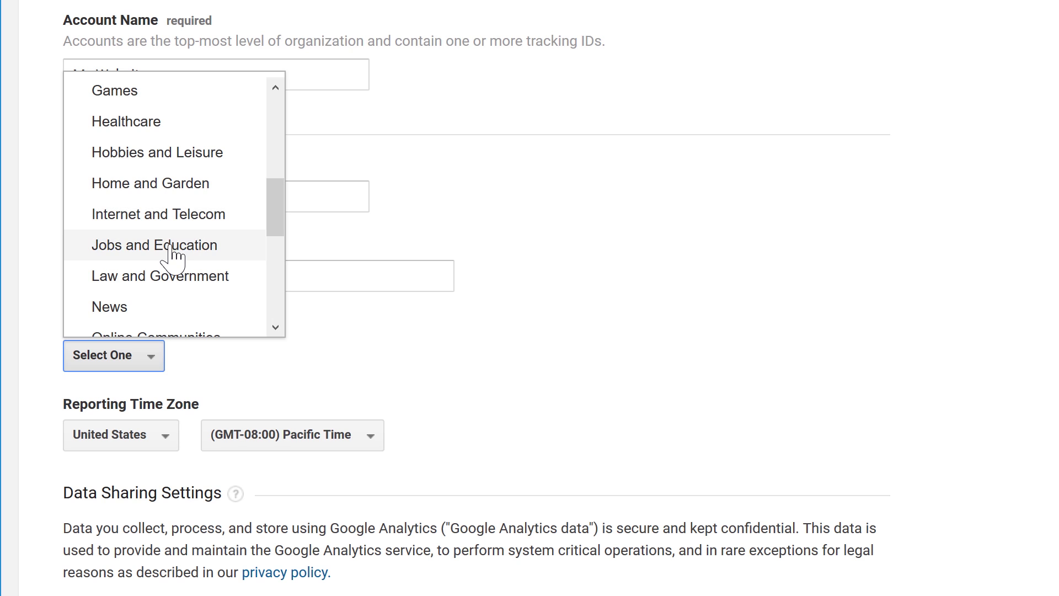
left_click(170, 246)
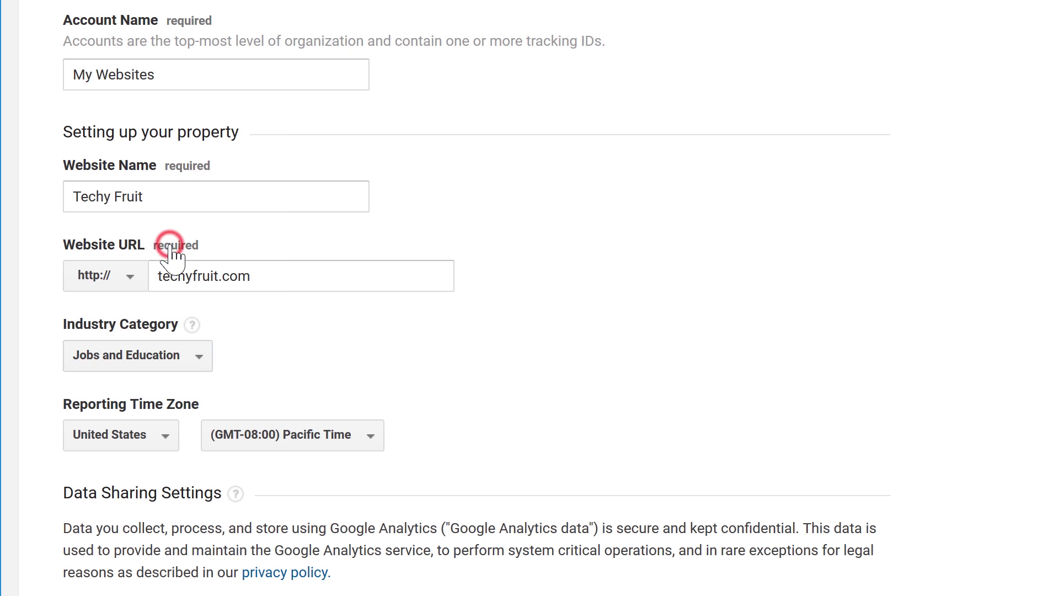
left_click(157, 436)
scroll(173, 337, "down", 20)
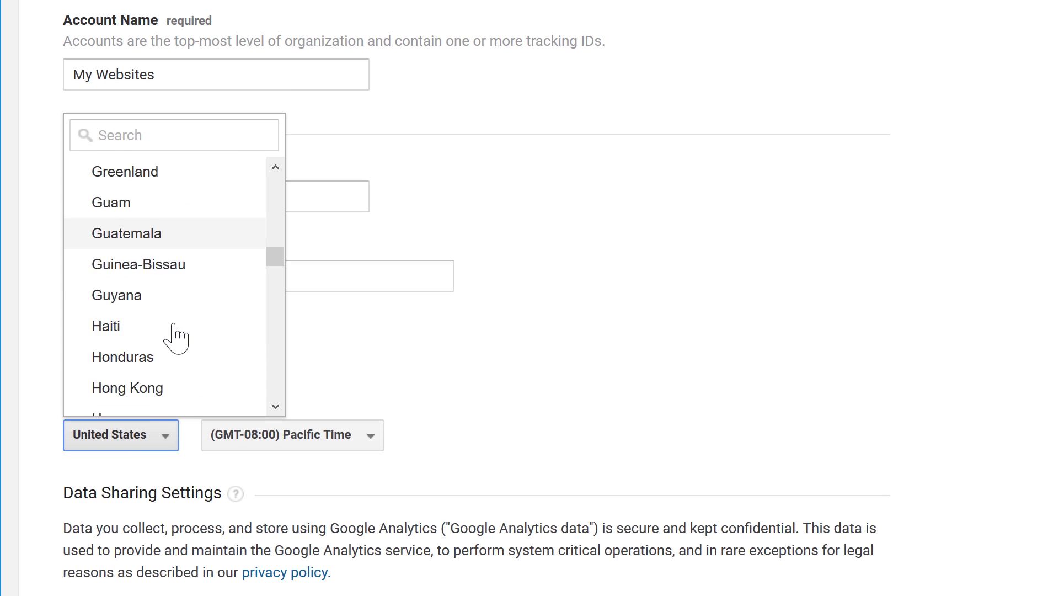
scroll(174, 337, "down", 2)
left_click(173, 283)
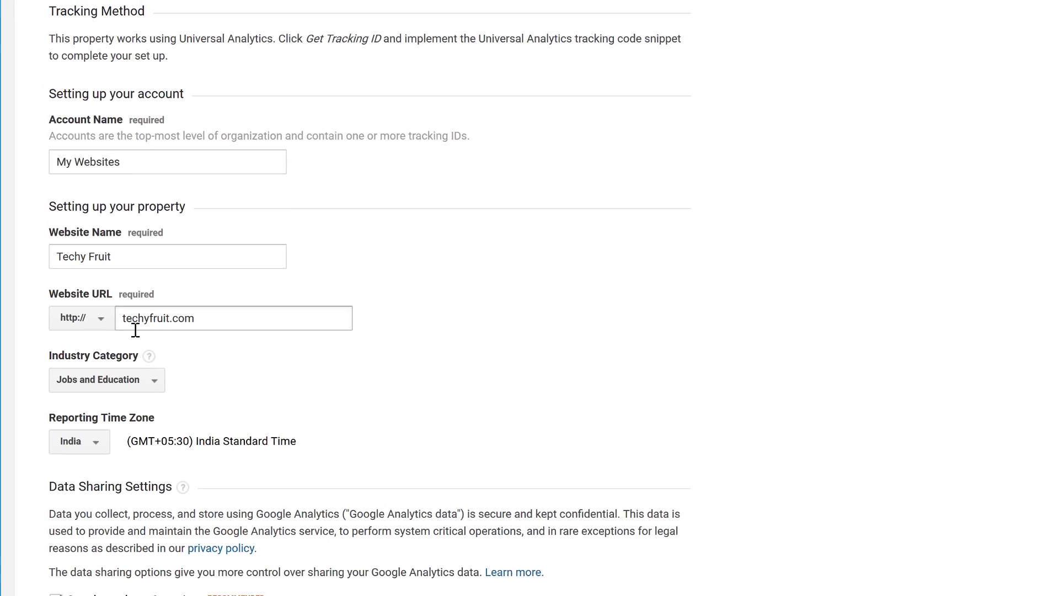
scroll(135, 330, "down", 8)
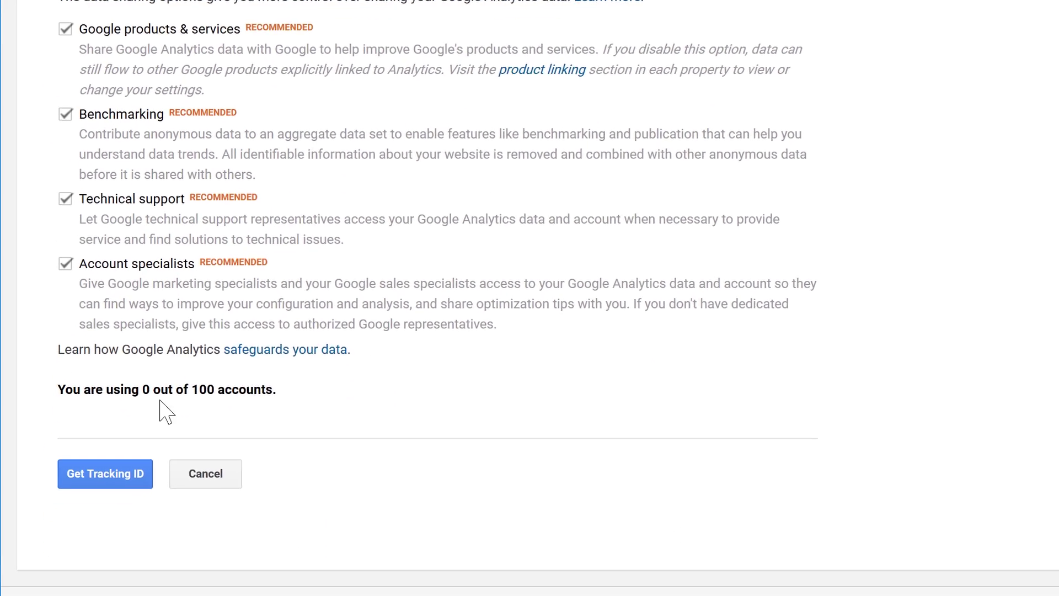
- Request a tracking ID and accept the Google Analytics terms of service
left_click(131, 457)
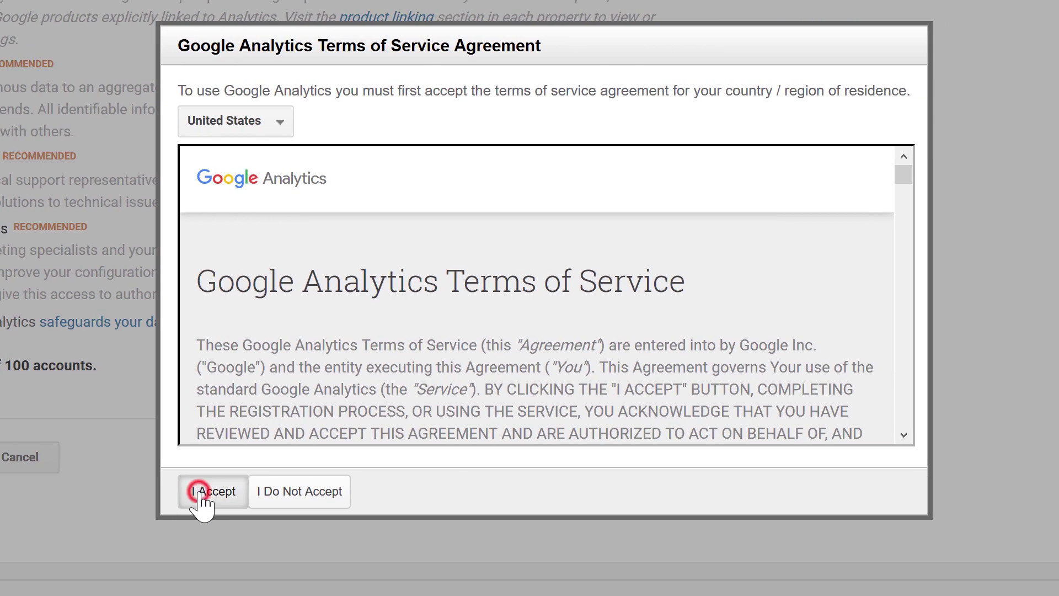
left_click(199, 491)
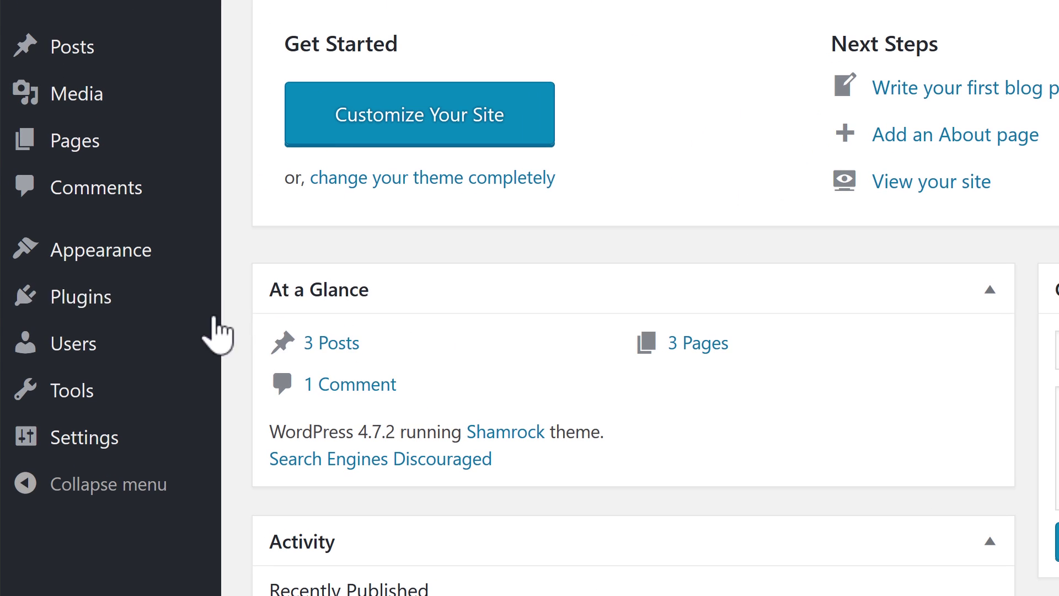
- Search plugins for 'google analytics dashboard', then install and activate Google Analytics Dashboard for WP
mouse_move(113, 306)
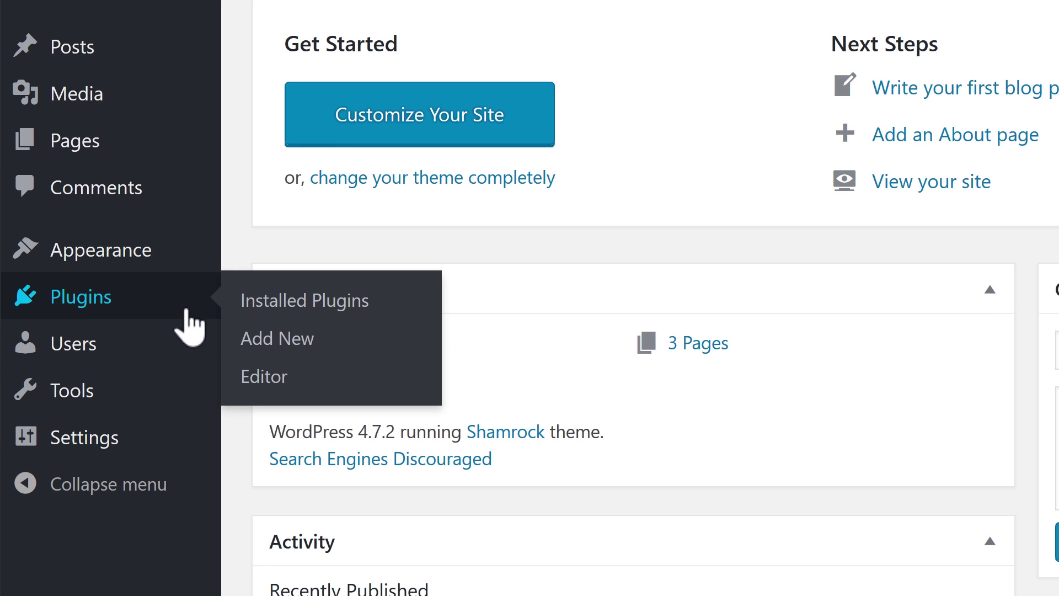
left_click(299, 338)
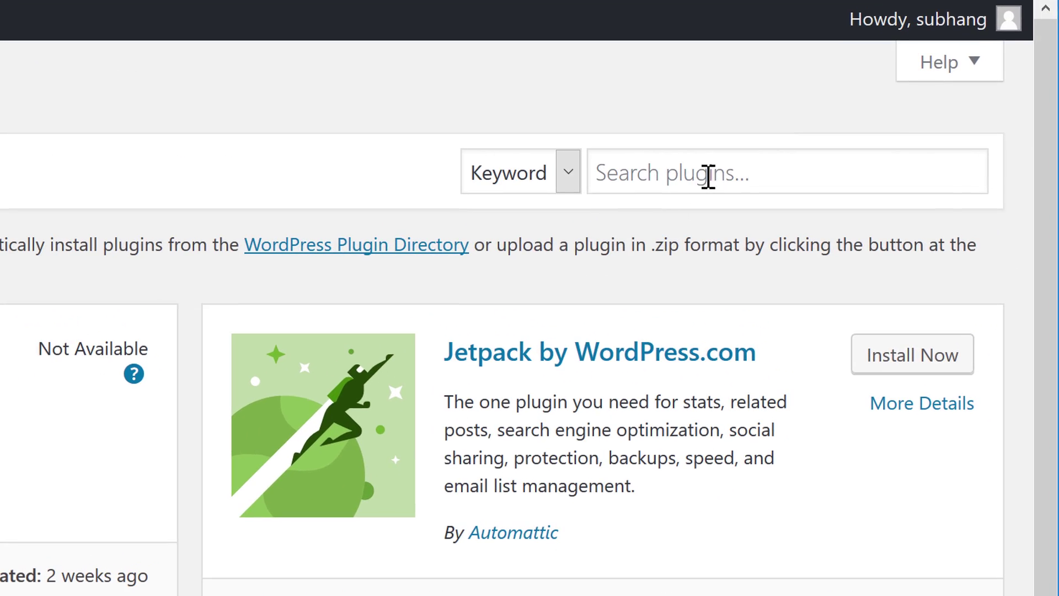
left_click(869, 164)
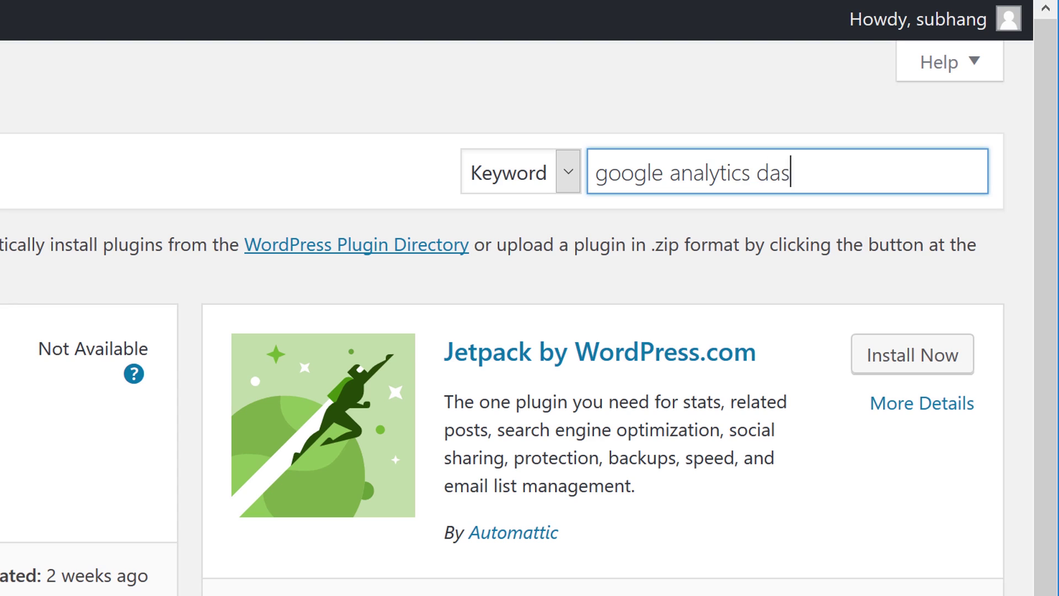
type("google analytics dashboard")
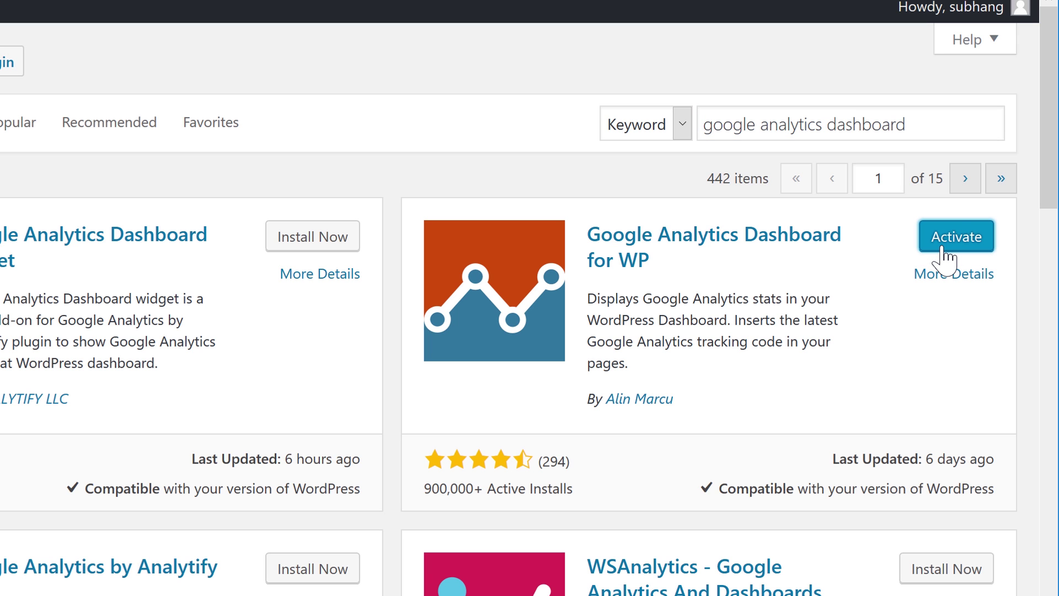
left_click(944, 243)
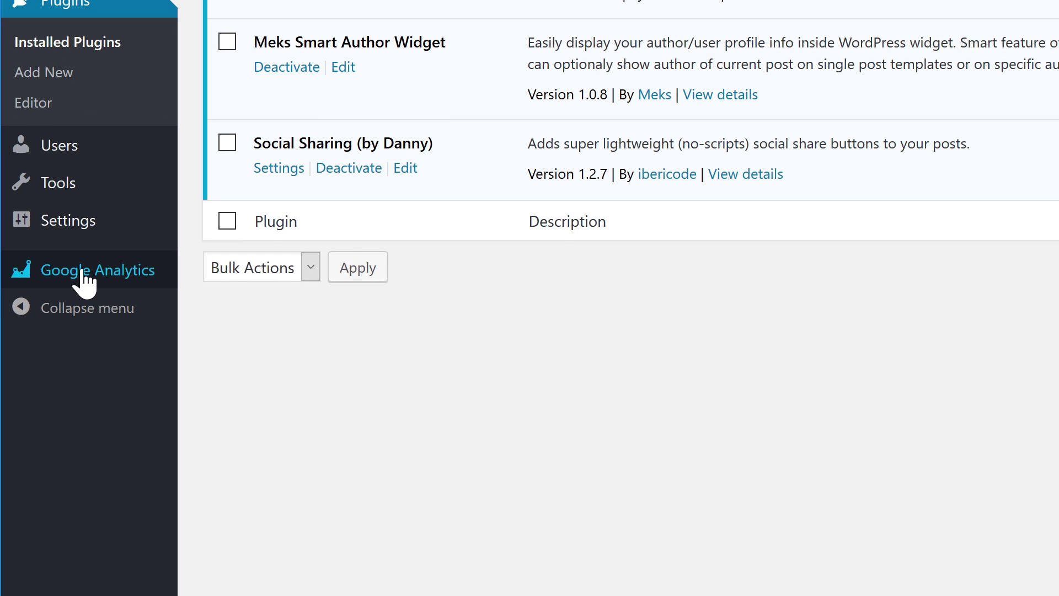
- From the plugin's General Settings, authorize the plugin to get a Google access code
mouse_move(58, 509)
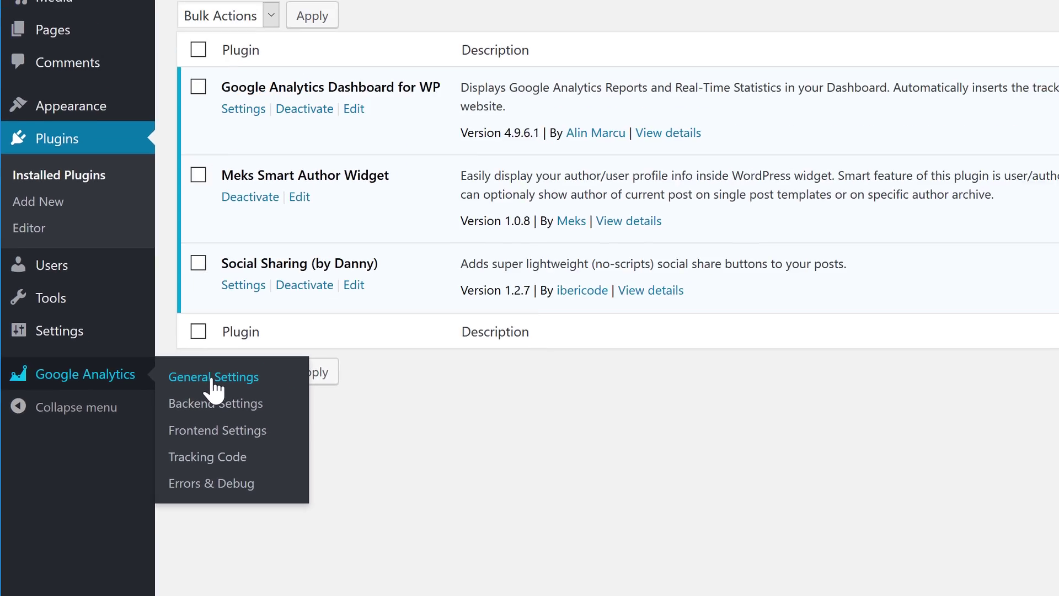
left_click(242, 276)
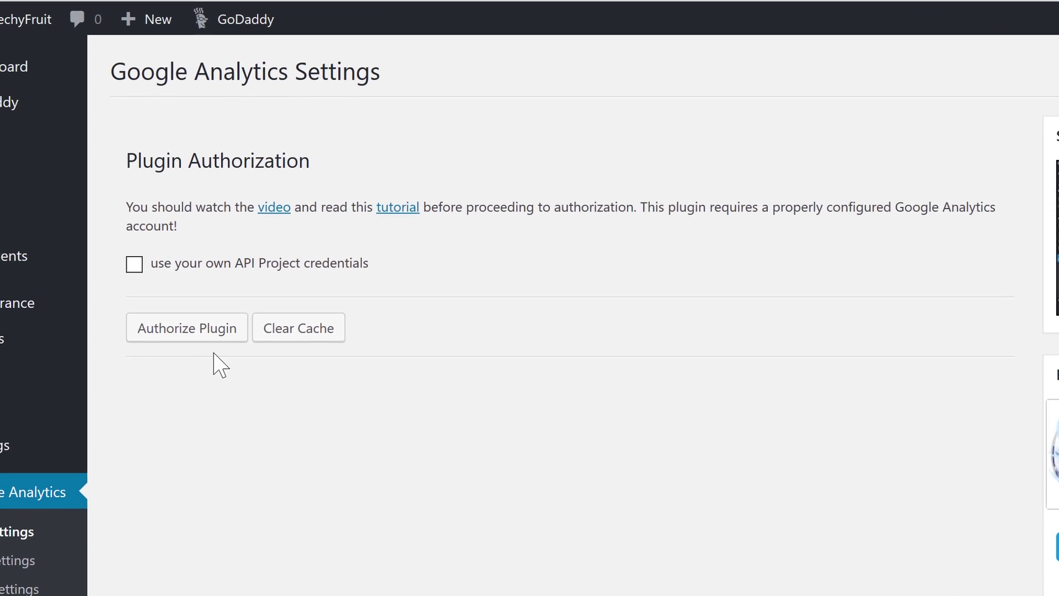
left_click(213, 333)
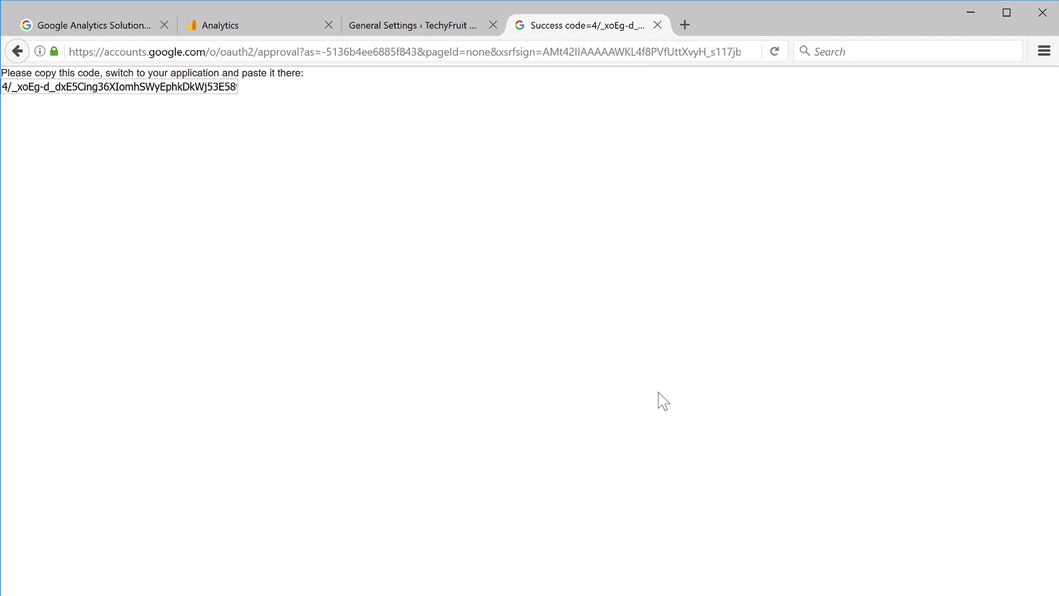
- Copy the Google access code into the plugin's Access Code field and save it
left_click(211, 87)
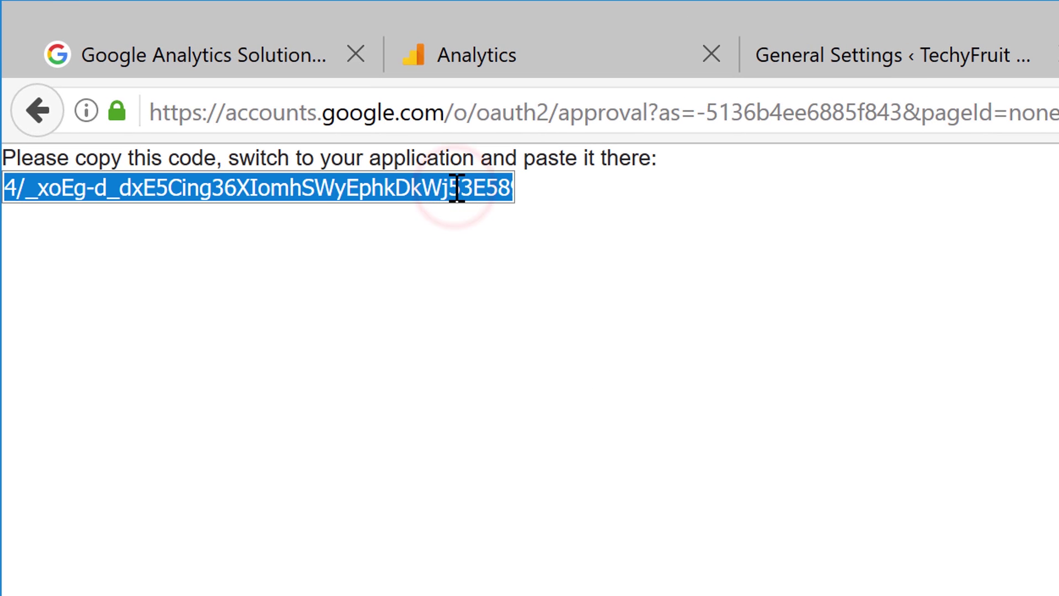
right_click(457, 188)
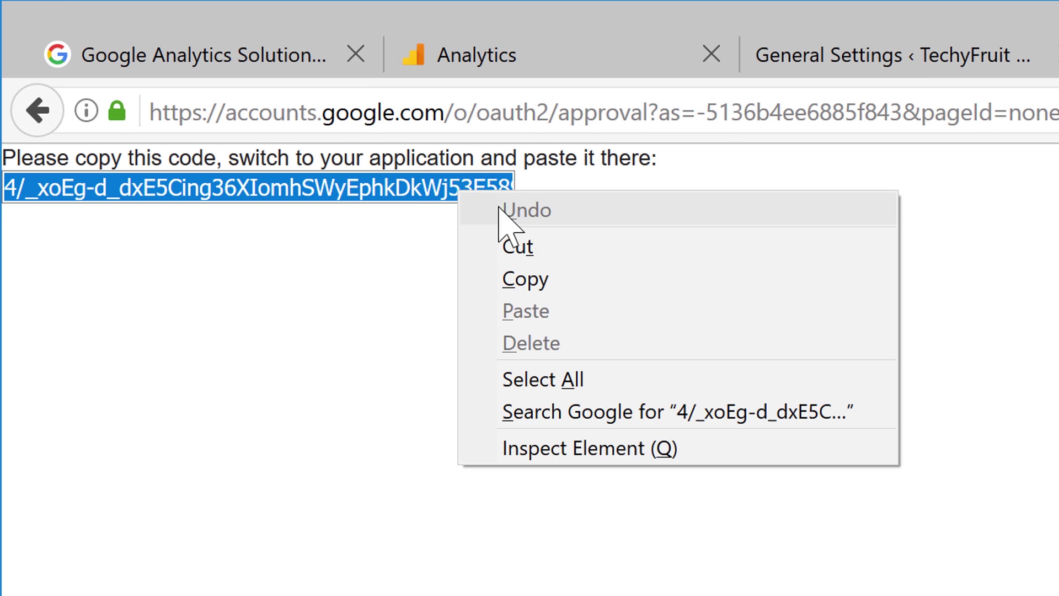
left_click(534, 284)
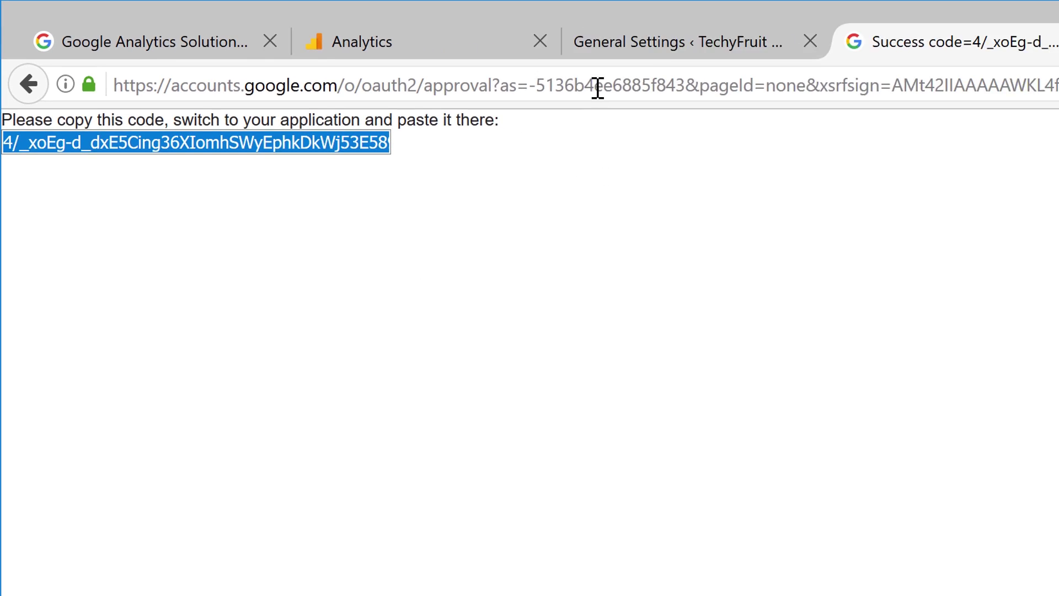
left_click(836, 65)
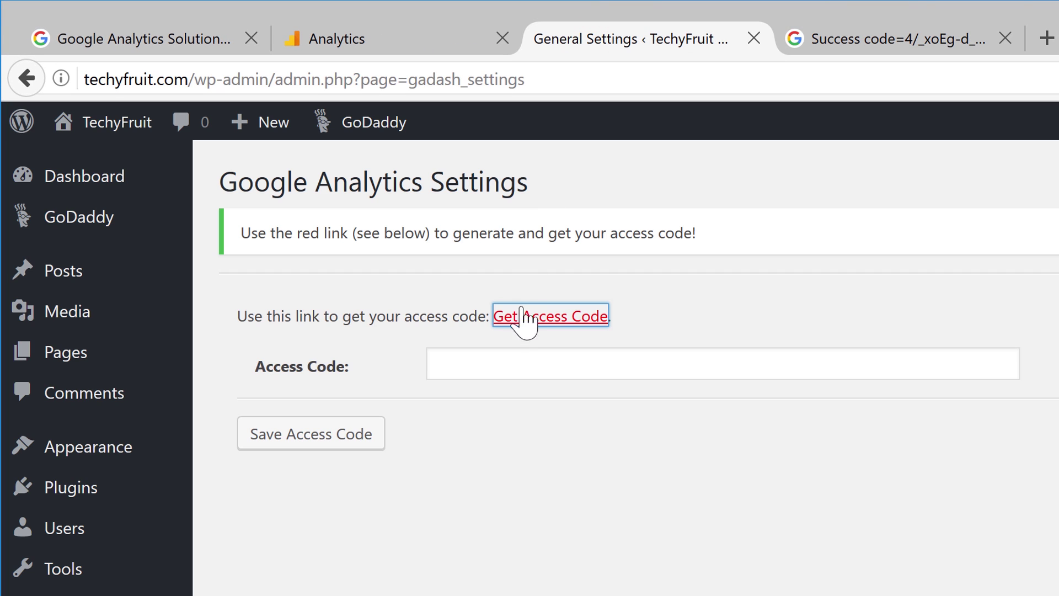
left_click(515, 361)
right_click(515, 360)
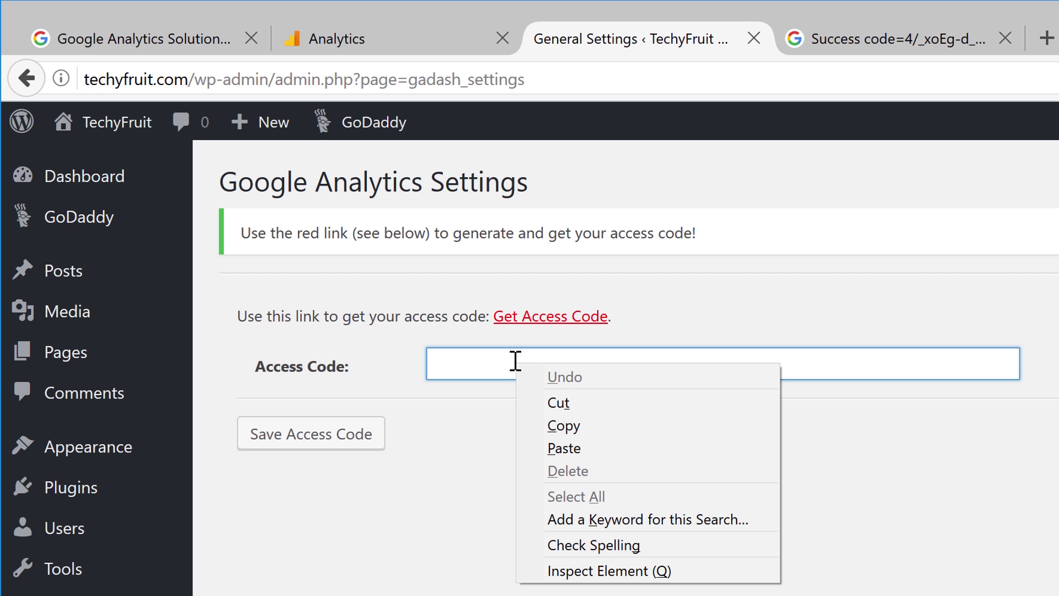
left_click(562, 445)
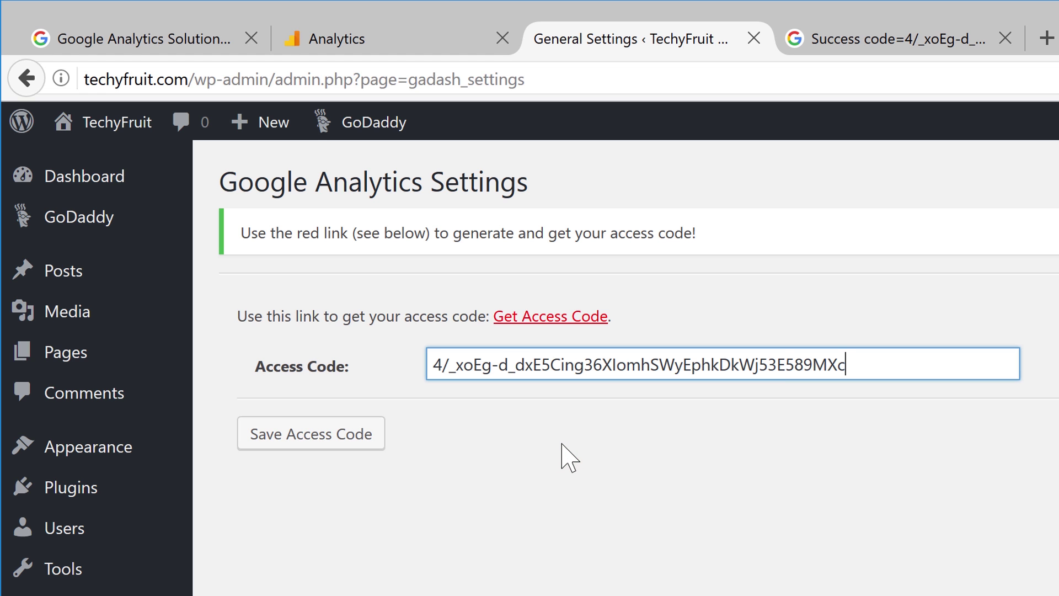
left_click(335, 439)
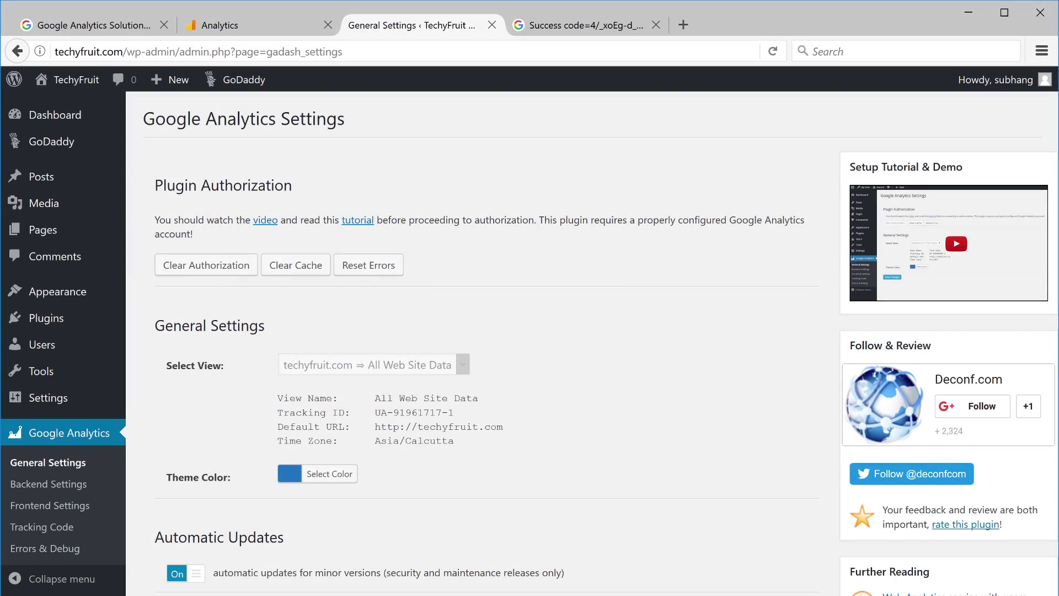
- Go to the WordPress Dashboard and scroll to the Google Analytics widget
mouse_move(65, 122)
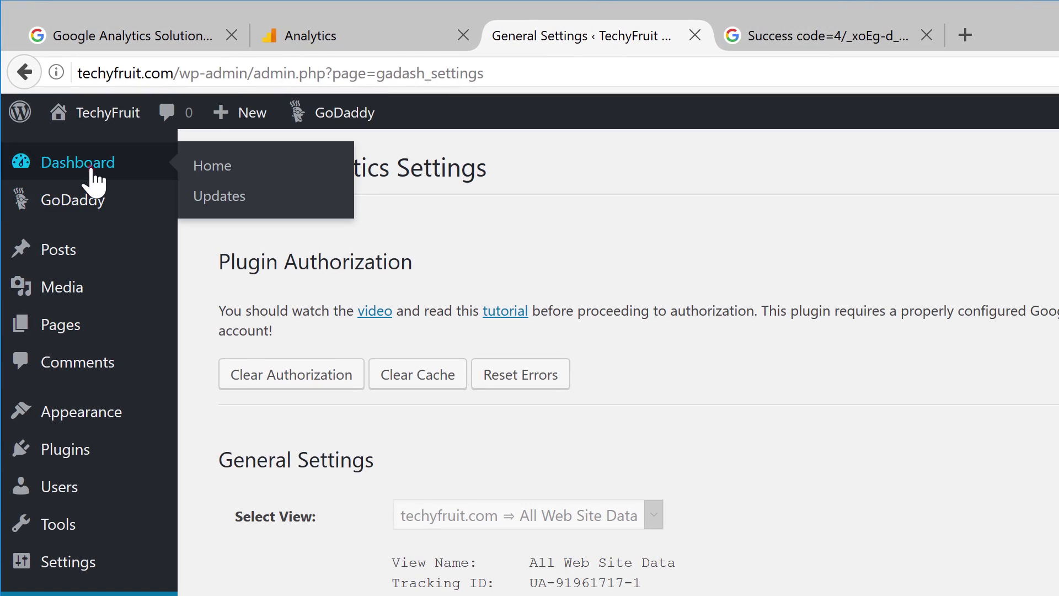
left_click(92, 171)
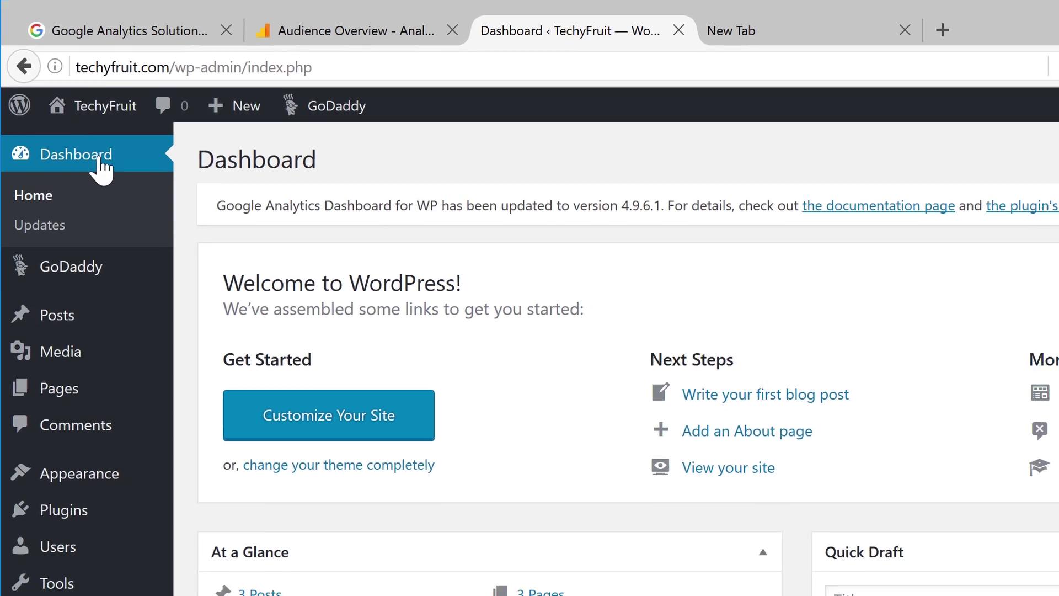
scroll(74, 71, "down", 10)
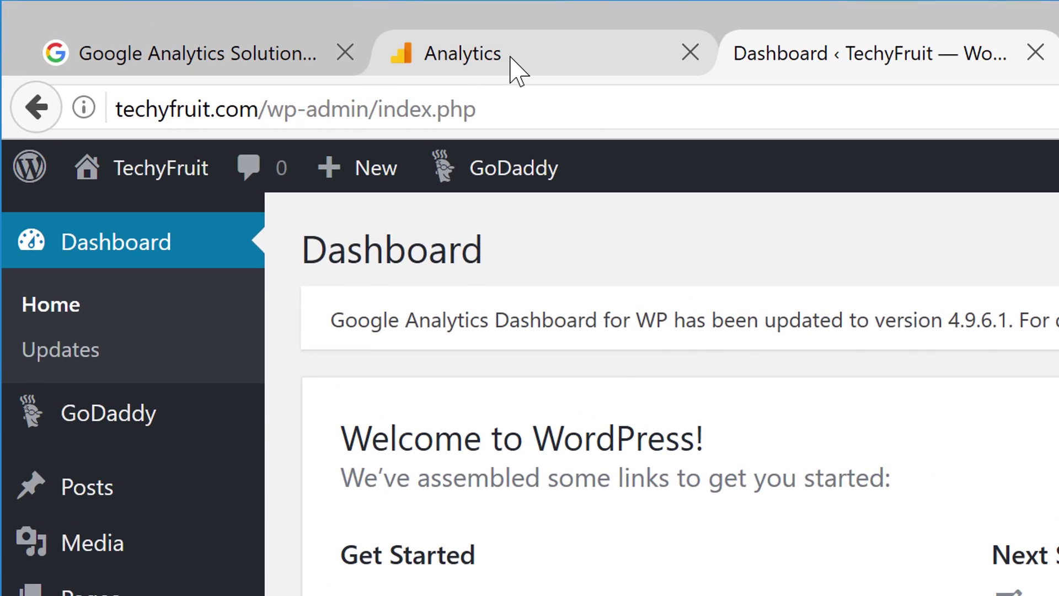
- Return to the Techy Fruit property's tracking code page in Google Analytics
left_click(511, 58)
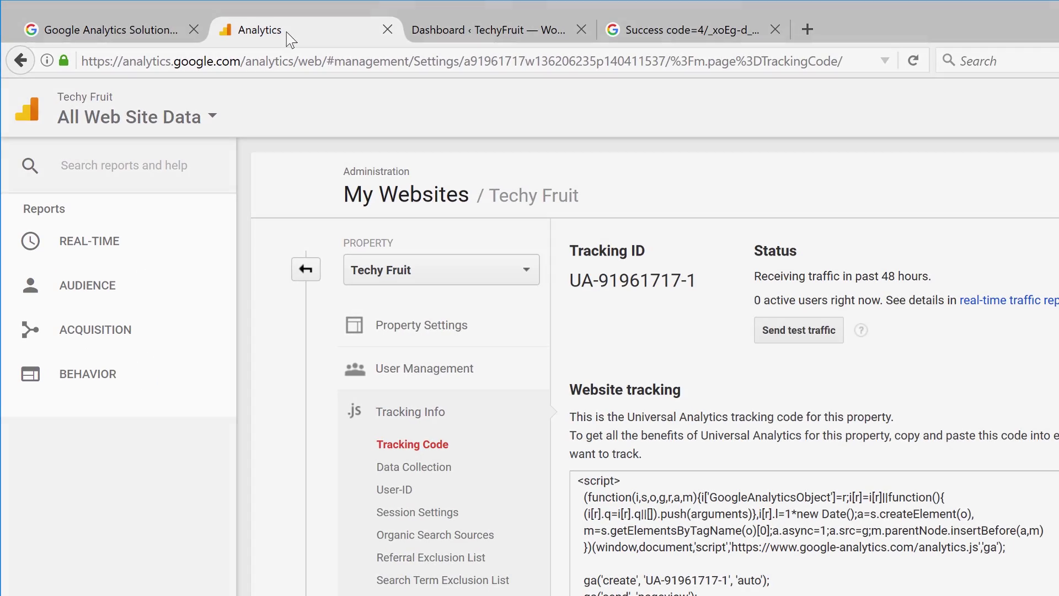